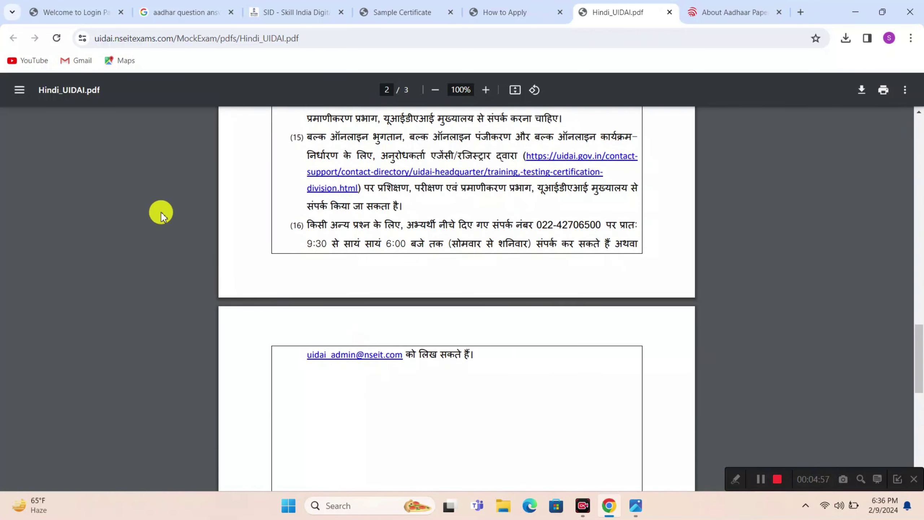
Step: Switch to the Sample Certificate page and examine its layout, highlighting the Certificate title, #YOUR NAME# and #YOUR LEVEL# placeholders
{"action": "left_click_drag", "start_coordinate": [921, 346], "coordinate": [920, 131]}
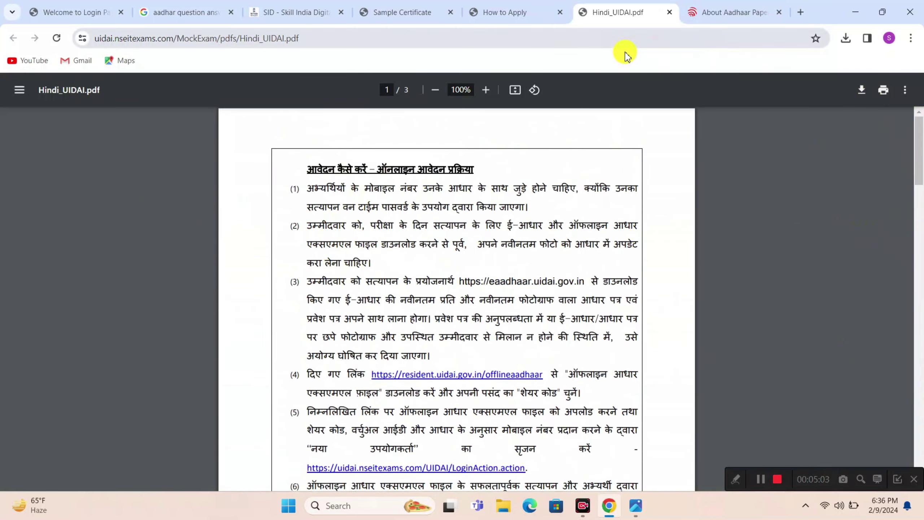
{"action": "left_click", "coordinate": [382, 7]}
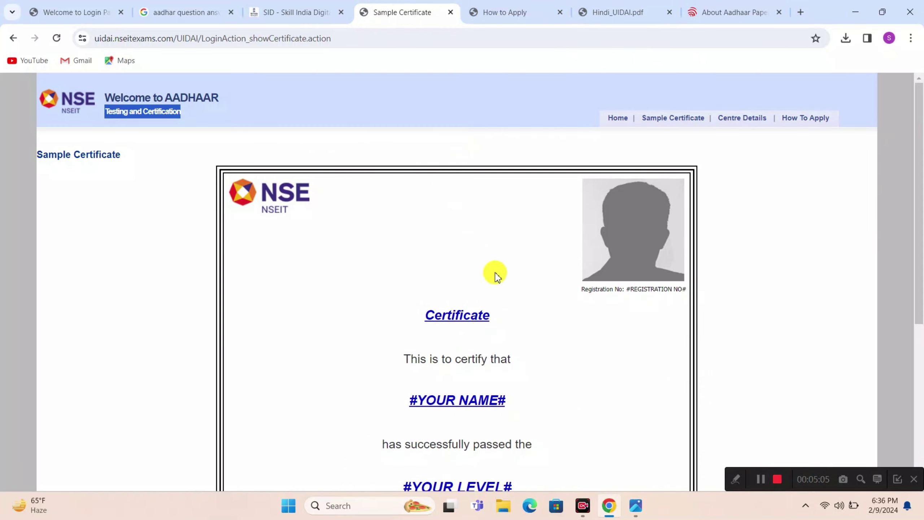
{"action": "scroll", "coordinate": [498, 296], "scroll_direction": "down", "scroll_amount": 5}
{"action": "scroll", "coordinate": [497, 297], "scroll_direction": "up", "scroll_amount": 5}
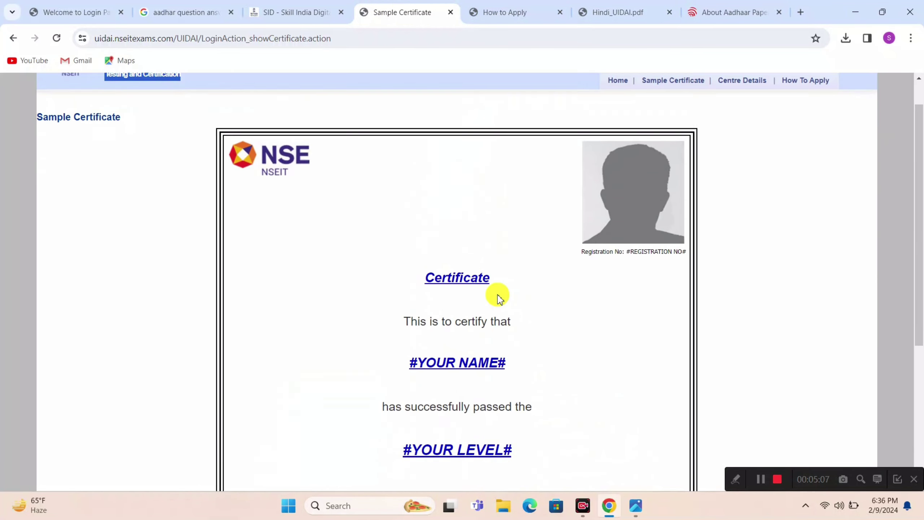
{"action": "left_click_drag", "start_coordinate": [429, 321], "coordinate": [541, 309]}
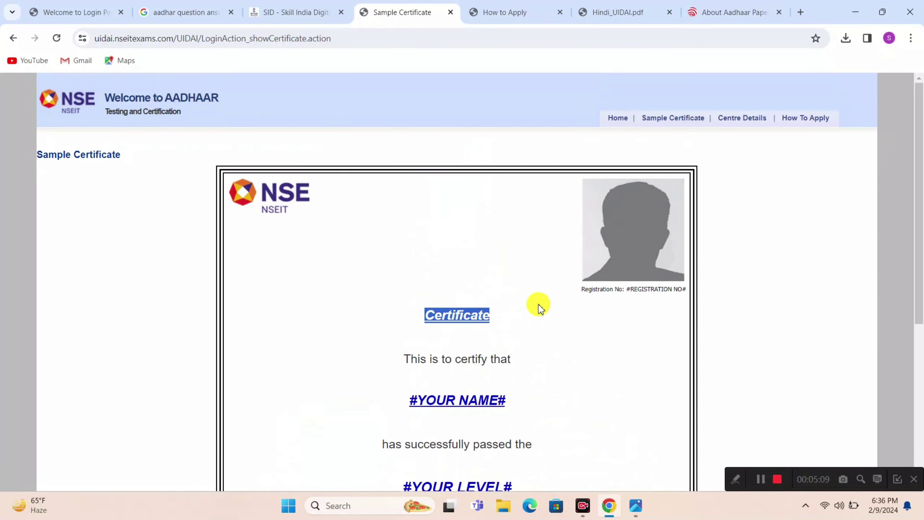
{"action": "mouse_move", "coordinate": [598, 220]}
{"action": "left_mouse_down"}
{"action": "mouse_move", "coordinate": [591, 198]}
{"action": "mouse_move", "coordinate": [605, 190]}
{"action": "mouse_move", "coordinate": [600, 202]}
{"action": "left_mouse_up"}
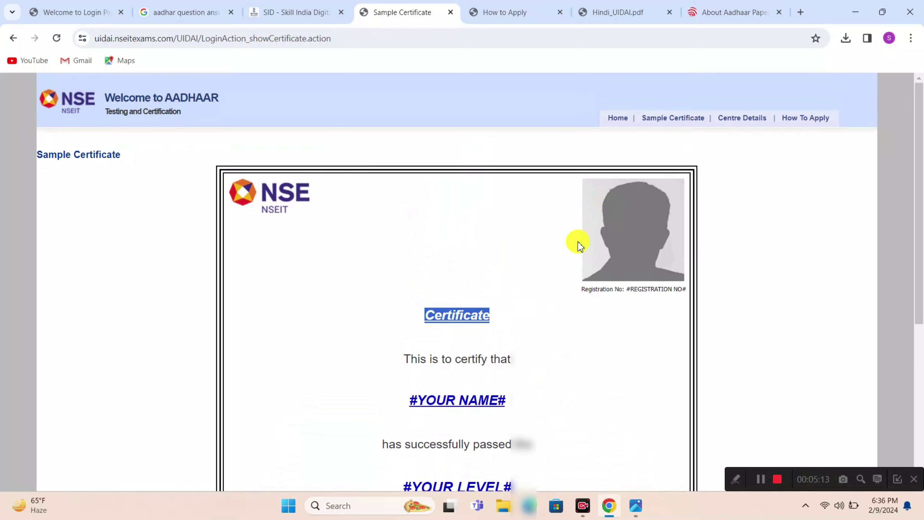
{"action": "scroll", "coordinate": [578, 245], "scroll_direction": "down", "scroll_amount": 4}
{"action": "left_click_drag", "start_coordinate": [404, 222], "coordinate": [530, 208]}
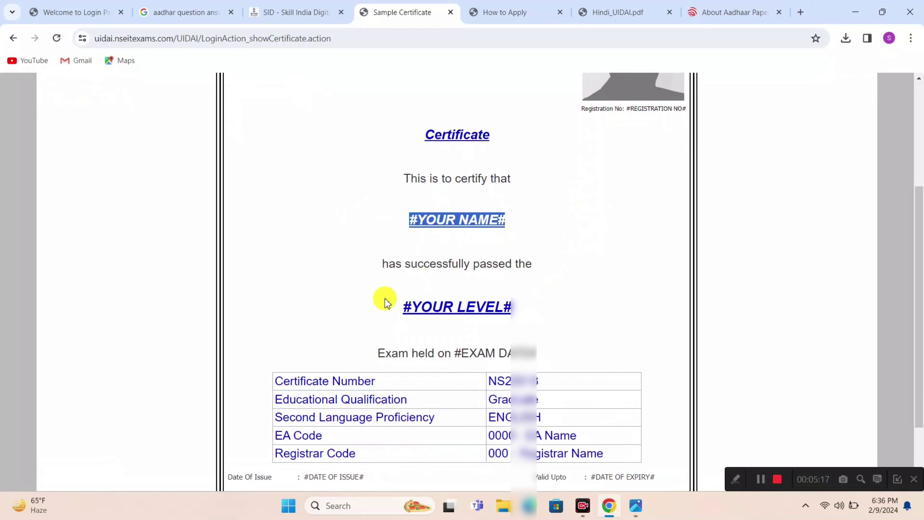
{"action": "left_click_drag", "start_coordinate": [385, 302], "coordinate": [542, 312]}
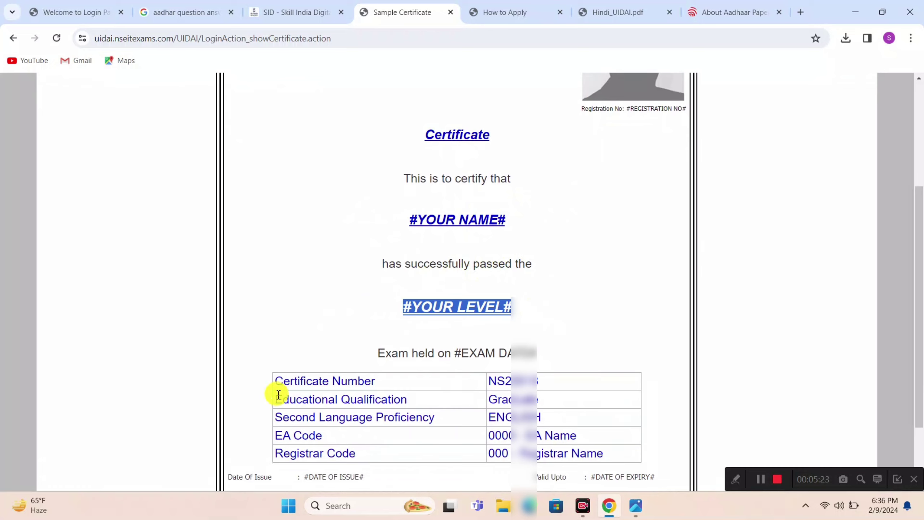
Step: Review the sample certificate's details table by highlighting its rows from Certificate Number down to Registrar Code
{"action": "mouse_move", "coordinate": [276, 382]}
{"action": "left_mouse_down"}
{"action": "mouse_move", "coordinate": [566, 390]}
{"action": "mouse_move", "coordinate": [270, 408]}
{"action": "mouse_move", "coordinate": [269, 398]}
{"action": "mouse_move", "coordinate": [540, 404]}
{"action": "mouse_move", "coordinate": [299, 417]}
{"action": "mouse_move", "coordinate": [299, 388]}
{"action": "mouse_move", "coordinate": [278, 398]}
{"action": "left_mouse_up"}
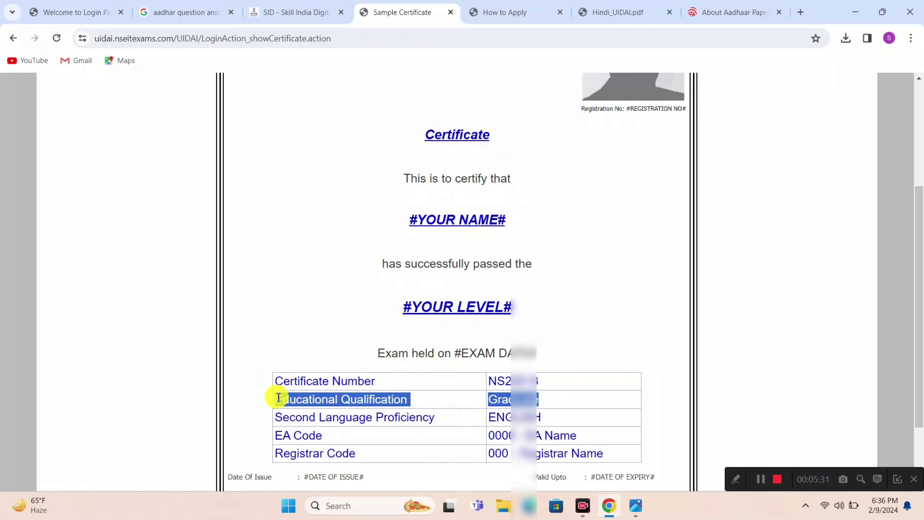
{"action": "left_click_drag", "start_coordinate": [551, 417], "coordinate": [246, 429]}
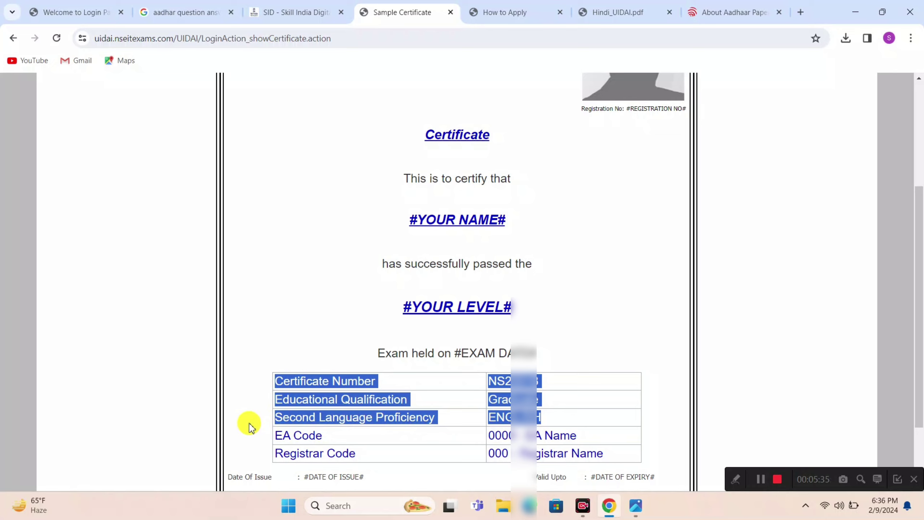
{"action": "left_click_drag", "start_coordinate": [283, 436], "coordinate": [615, 429]}
{"action": "left_click_drag", "start_coordinate": [639, 460], "coordinate": [264, 442]}
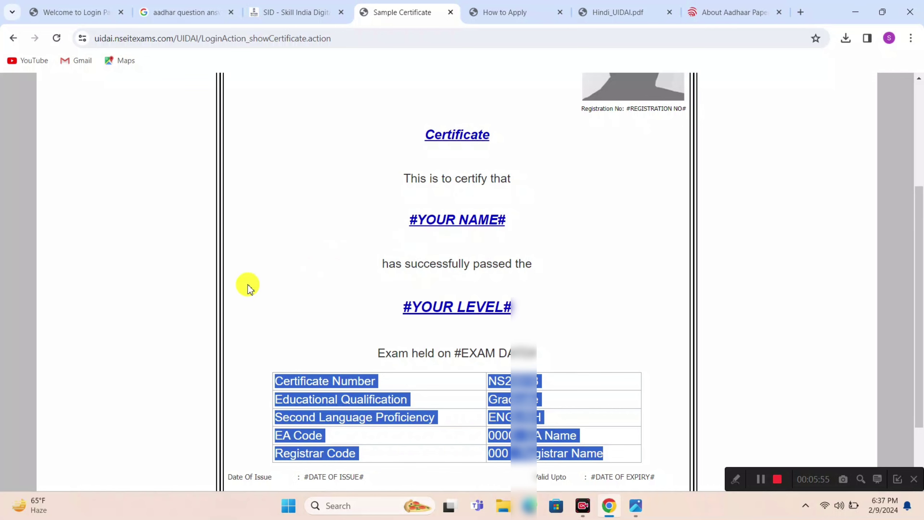
Step: Open the Hindi_510QB_24012019.pdf question bank from the "aadhar question answer pdf" search results
{"action": "left_click", "coordinate": [185, 17]}
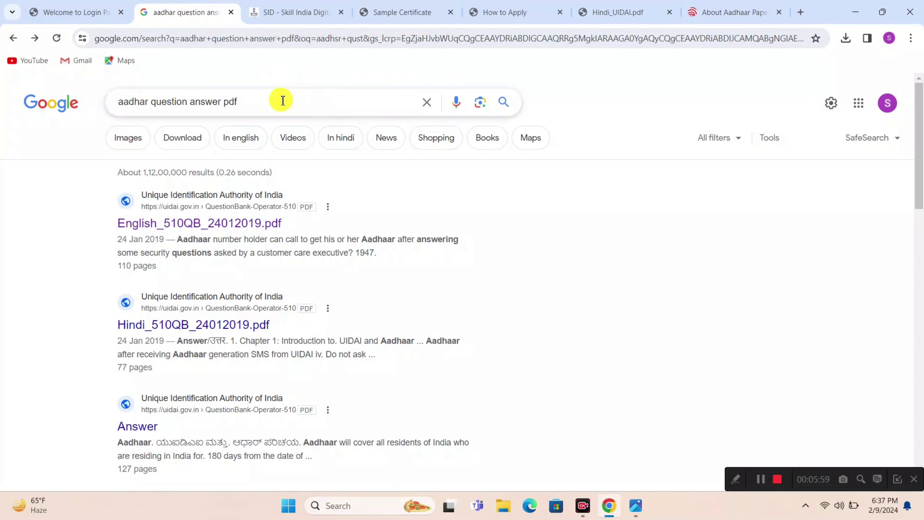
{"action": "left_click_drag", "start_coordinate": [283, 100], "coordinate": [119, 98]}
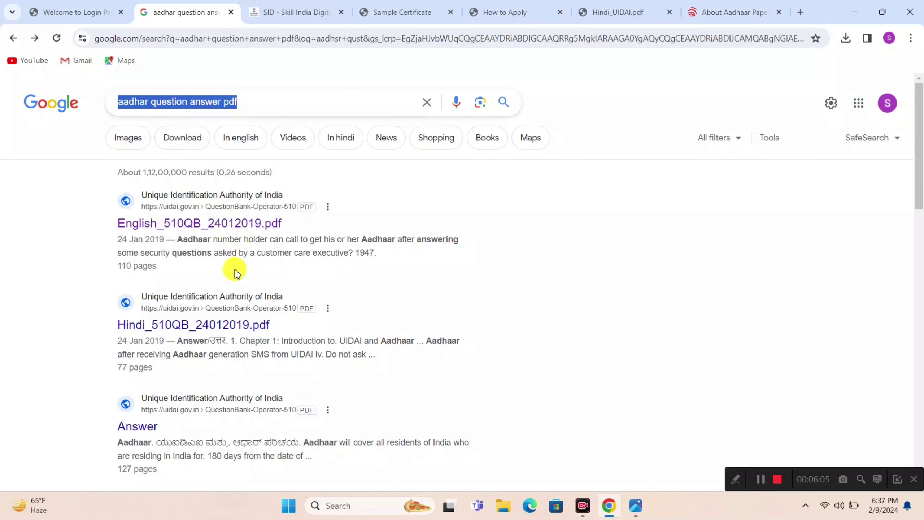
{"action": "scroll", "coordinate": [232, 320], "scroll_direction": "down", "scroll_amount": 1}
{"action": "scroll", "coordinate": [231, 320], "scroll_direction": "down", "scroll_amount": 2}
{"action": "scroll", "coordinate": [165, 244], "scroll_direction": "up", "scroll_amount": 1}
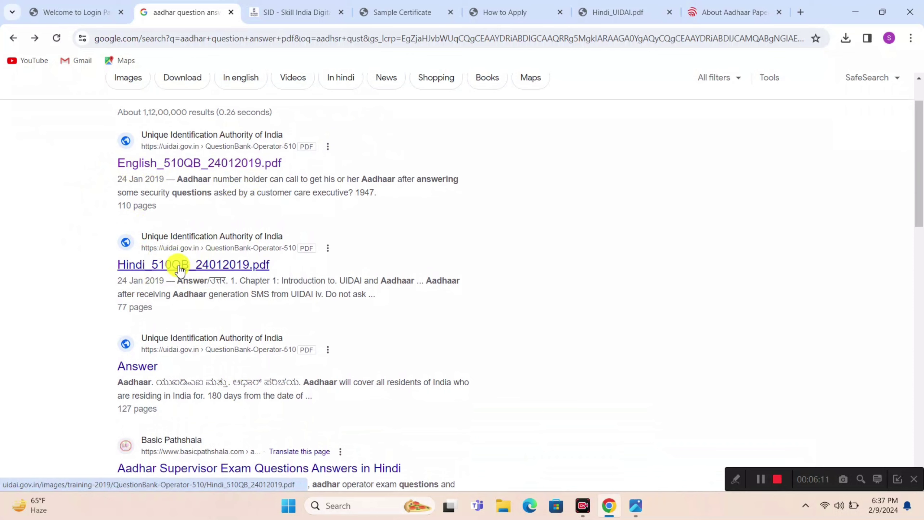
{"action": "left_click", "coordinate": [159, 270]}
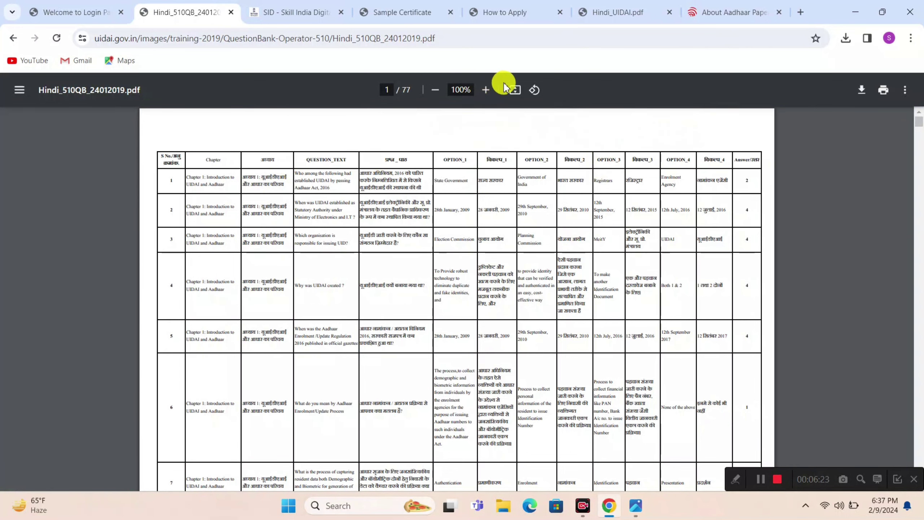
Step: Fit the question bank PDF to the page width and examine its option and answer columns
{"action": "left_click", "coordinate": [515, 89]}
{"action": "left_click", "coordinate": [514, 89]}
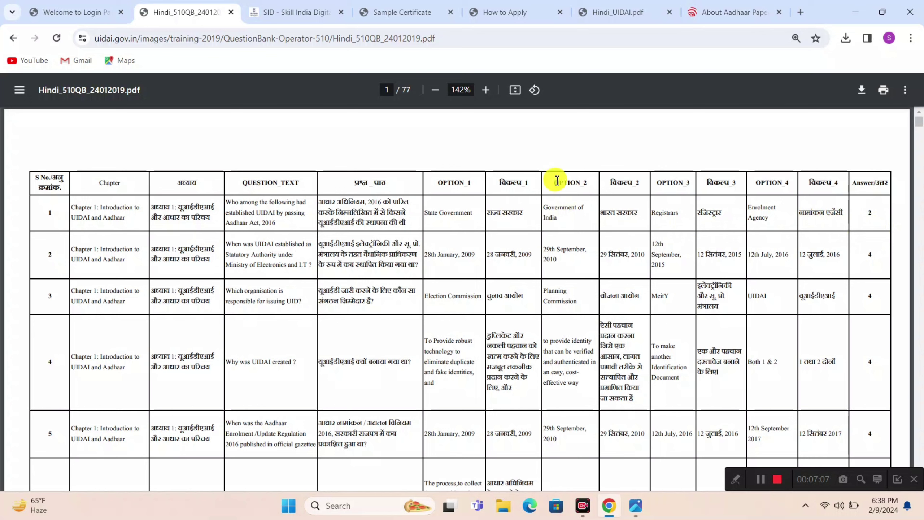
{"action": "left_click_drag", "start_coordinate": [556, 182], "coordinate": [630, 218]}
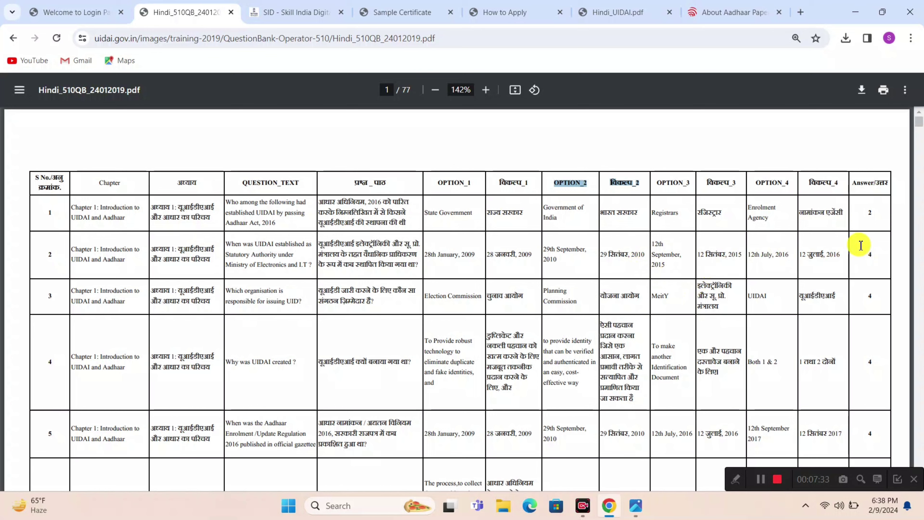
{"action": "left_click", "coordinate": [869, 255]}
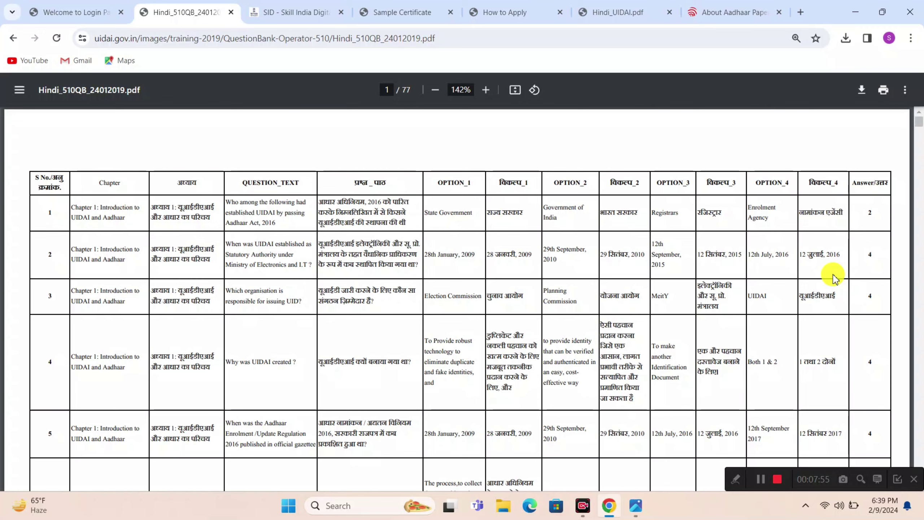
Step: Search Google for "skill india portal uidai" in a new tab and open the Skill India Digital result
{"action": "left_click", "coordinate": [801, 12]}
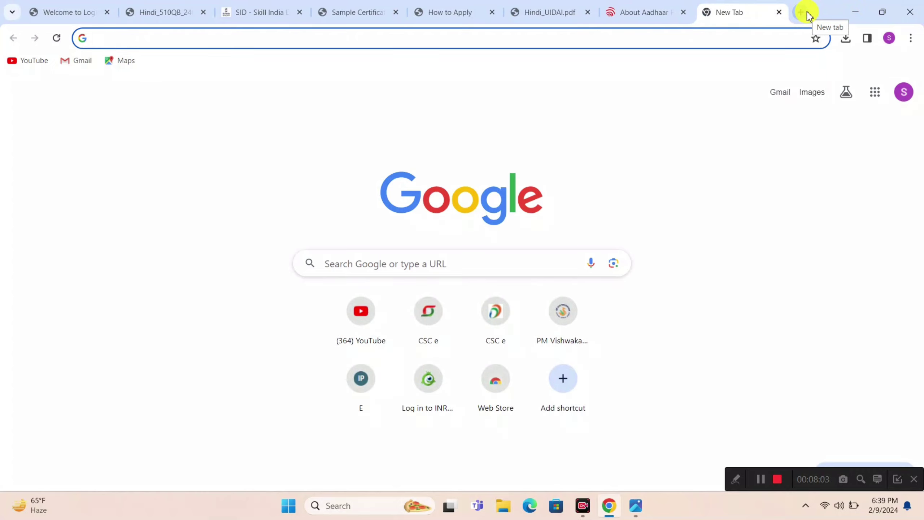
{"action": "left_click", "coordinate": [373, 263]}
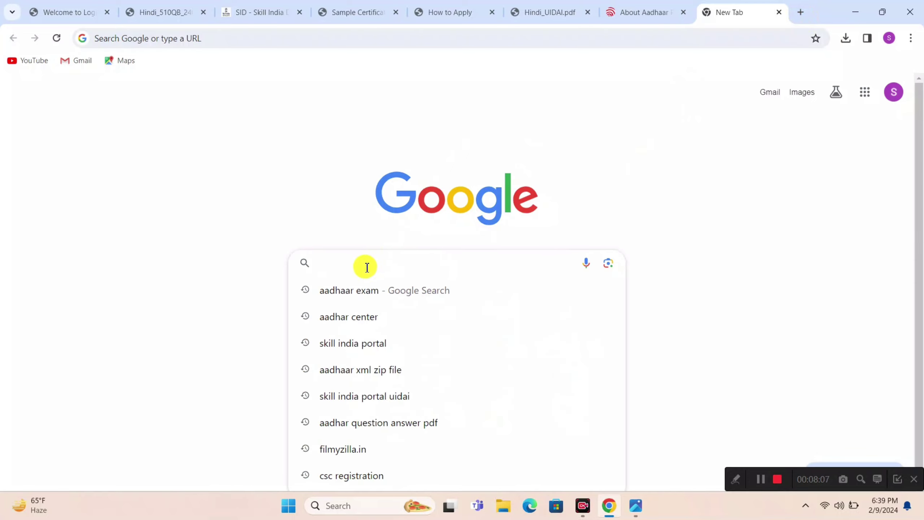
{"action": "left_click", "coordinate": [376, 344]}
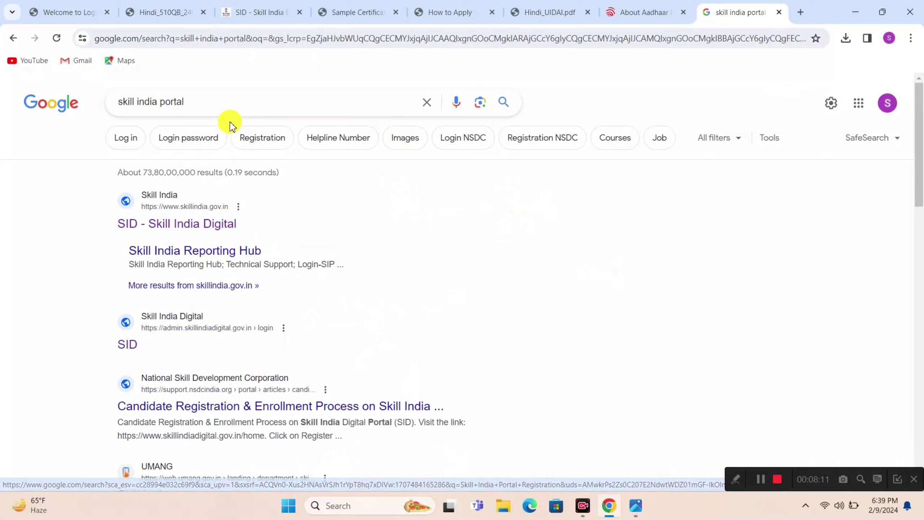
{"action": "left_click", "coordinate": [192, 101]}
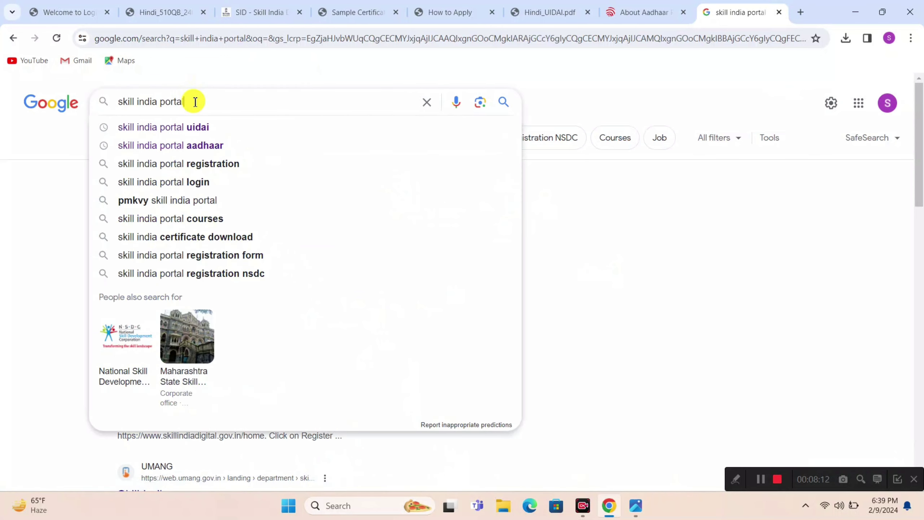
{"action": "left_click", "coordinate": [206, 126]}
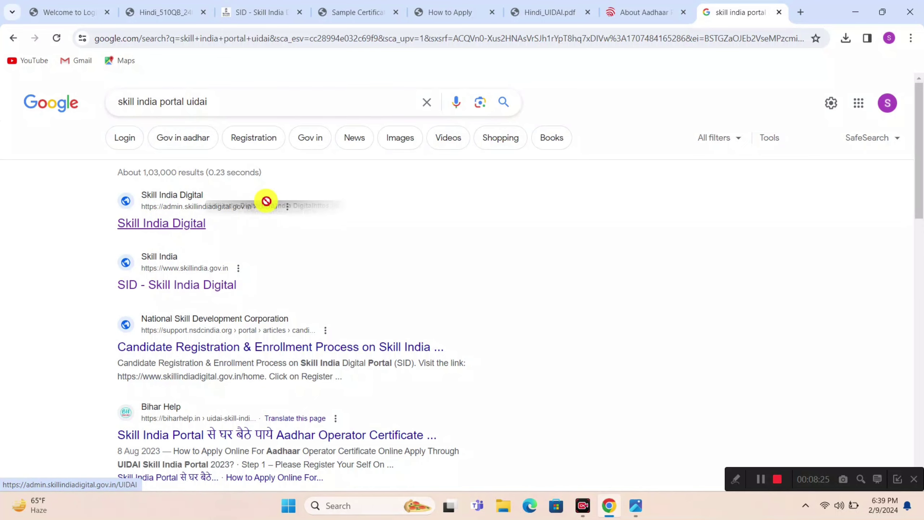
{"action": "left_click", "coordinate": [198, 224]}
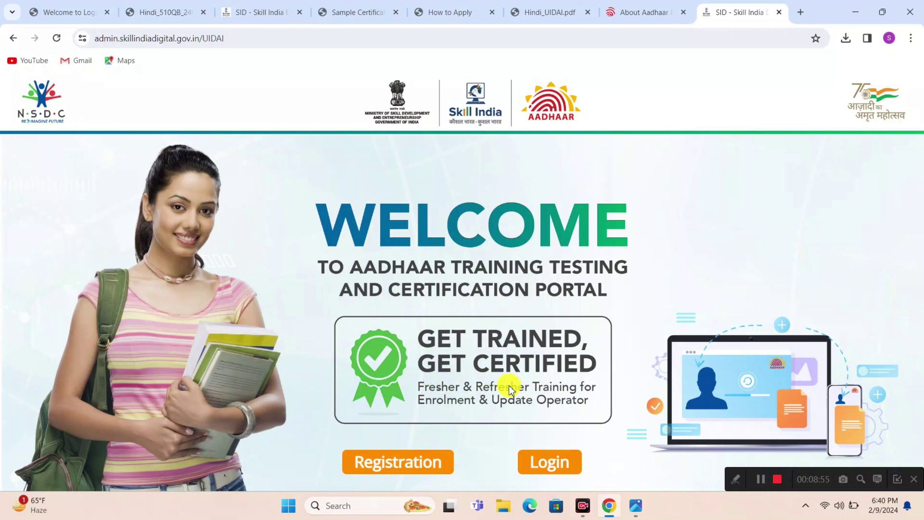
Step: Tick Fresher and Refresher in the training description with the red annotation pen and close the annotation tools
{"action": "left_click", "coordinate": [739, 484]}
{"action": "left_click", "coordinate": [611, 479]}
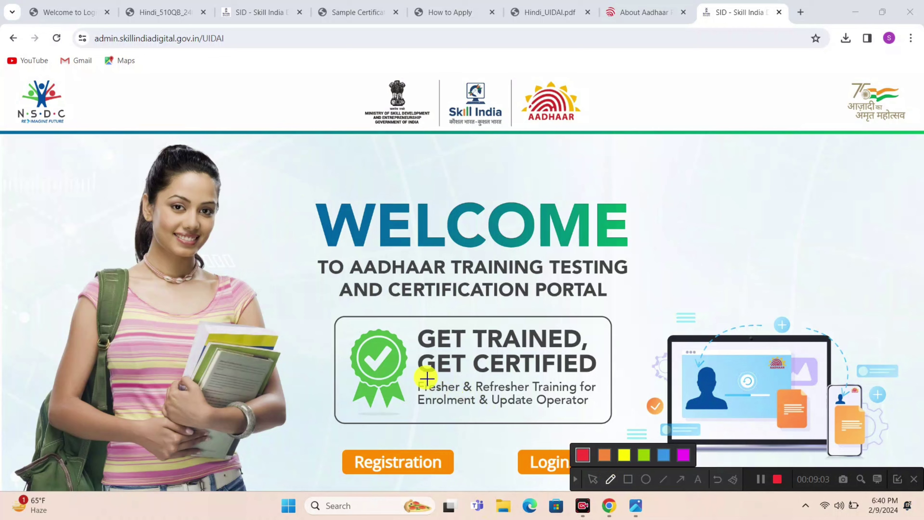
{"action": "left_click", "coordinate": [411, 383]}
{"action": "left_click_drag", "start_coordinate": [411, 383], "coordinate": [415, 385]}
{"action": "left_click_drag", "start_coordinate": [476, 380], "coordinate": [488, 386]}
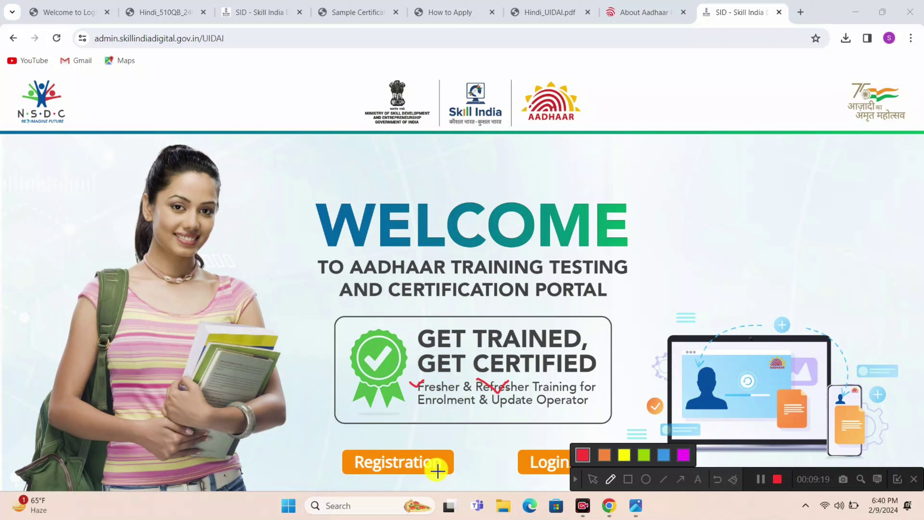
{"action": "left_click", "coordinate": [580, 479]}
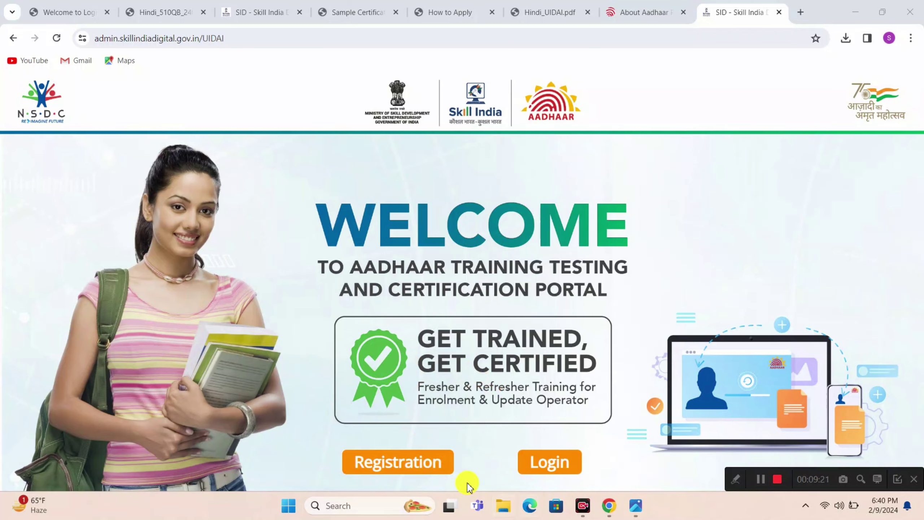
Step: Start the Aadhaar operator registration, read the candidate instructions on eligibility, and continue to the registration form
{"action": "left_click", "coordinate": [422, 465]}
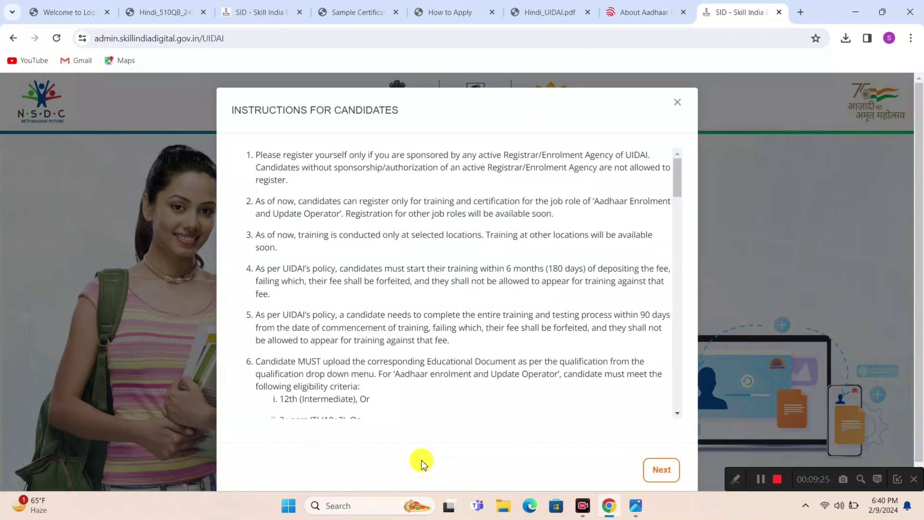
{"action": "scroll", "coordinate": [529, 342], "scroll_direction": "down", "scroll_amount": 3}
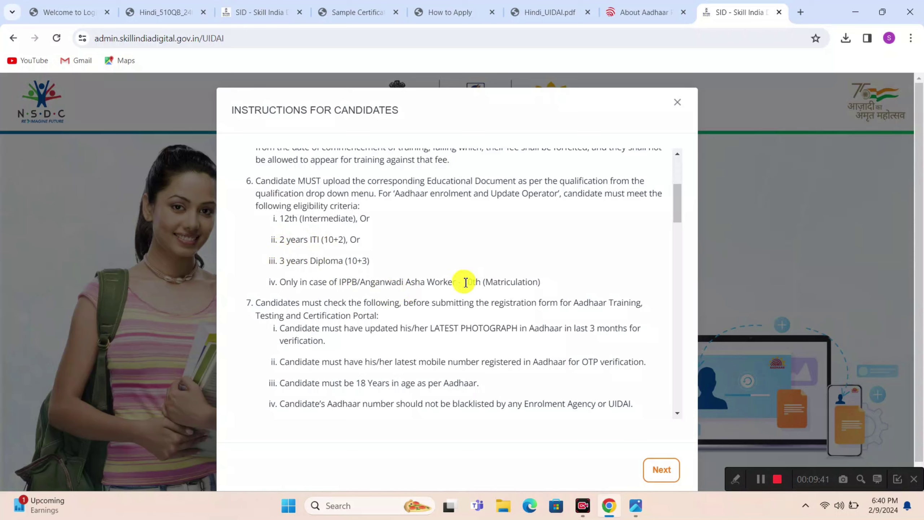
{"action": "left_click_drag", "start_coordinate": [464, 282], "coordinate": [504, 282]}
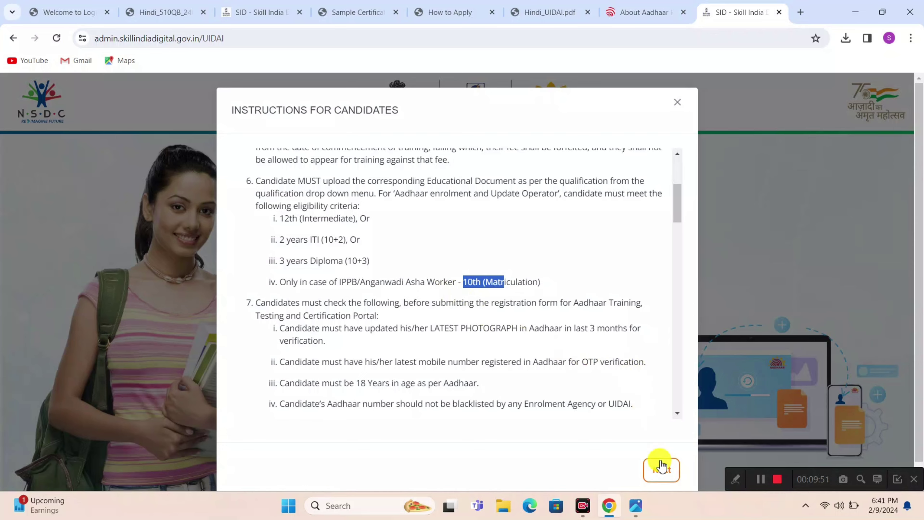
{"action": "left_click", "coordinate": [669, 471]}
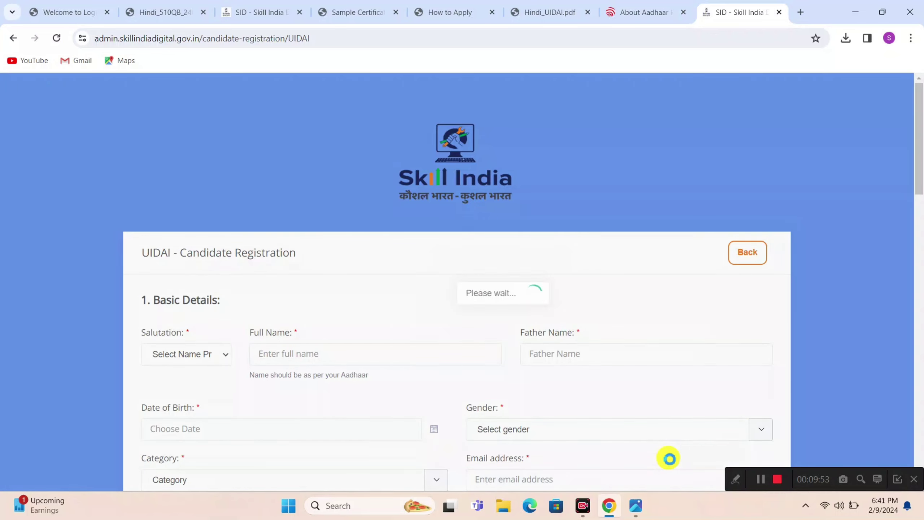
Step: Set the salutation to Mr in the Basic Details section of the UIDAI candidate registration form
{"action": "scroll", "coordinate": [920, 145], "scroll_direction": "down", "scroll_amount": 2}
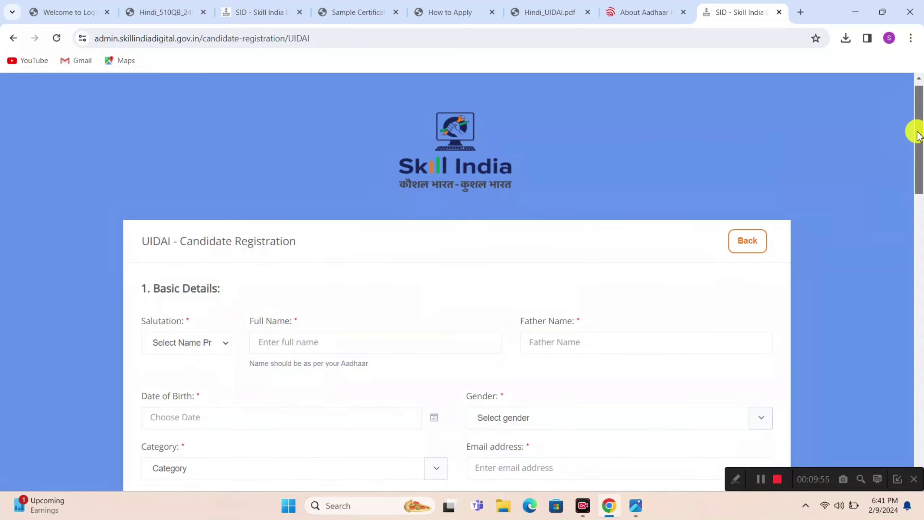
{"action": "scroll", "coordinate": [920, 150], "scroll_direction": "down", "scroll_amount": 2}
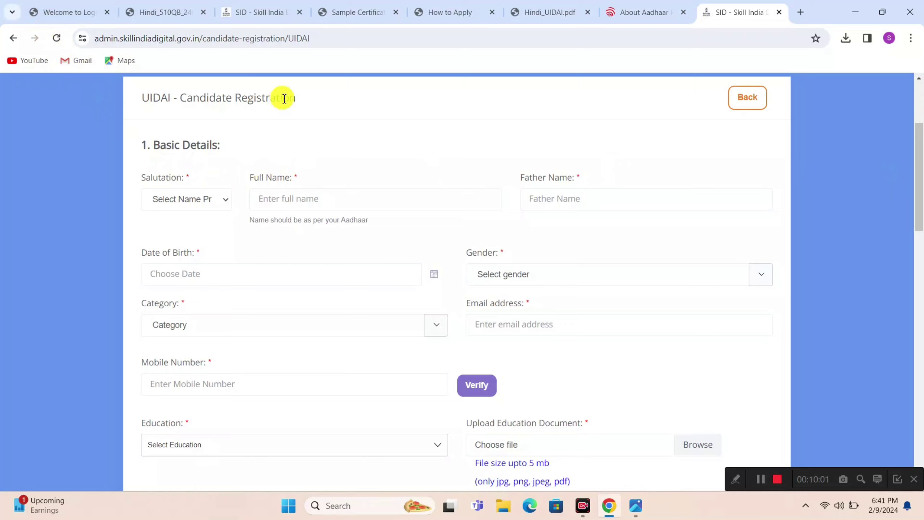
{"action": "left_click", "coordinate": [318, 97]}
{"action": "left_click_drag", "start_coordinate": [318, 96], "coordinate": [123, 105]}
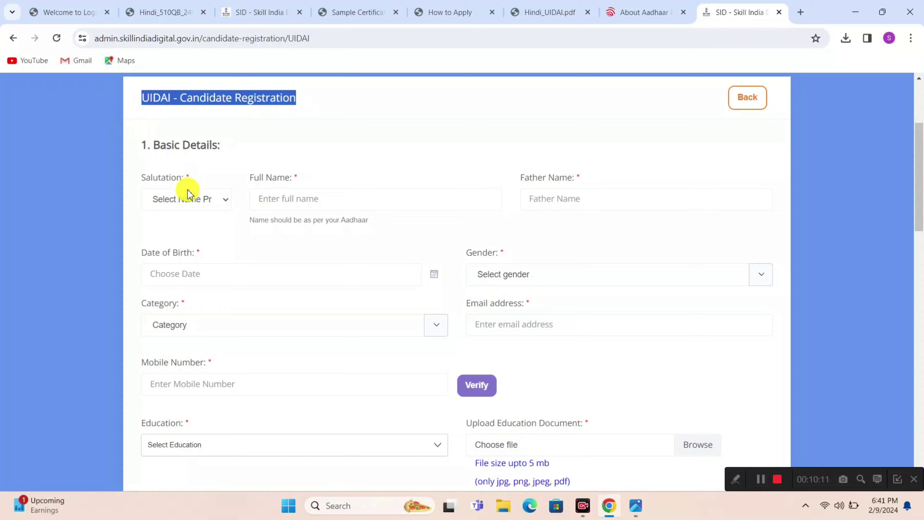
{"action": "left_click", "coordinate": [194, 204]}
{"action": "left_click", "coordinate": [181, 231]}
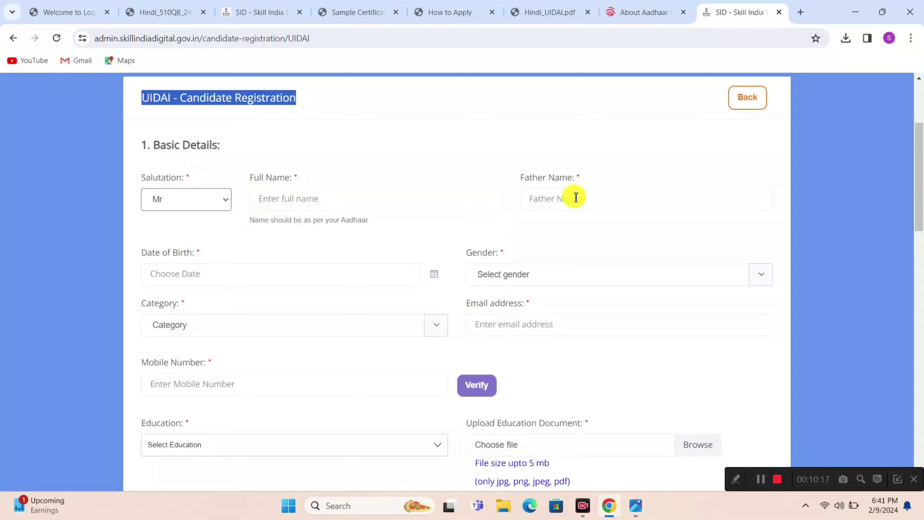
Step: Look through the gender and category options in the Basic Details section without choosing any
{"action": "left_click", "coordinate": [501, 273]}
{"action": "left_click", "coordinate": [190, 320]}
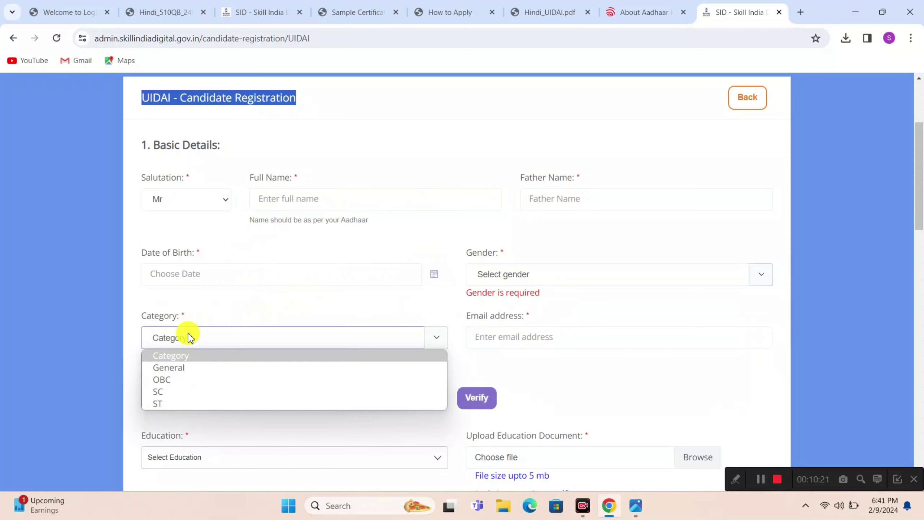
{"action": "left_click", "coordinate": [592, 326]}
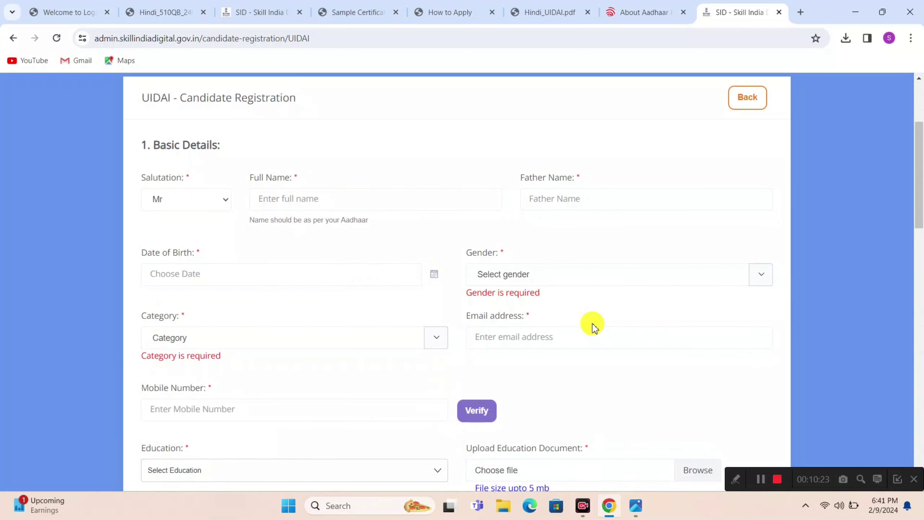
Step: Search the education options for 12 and set the candidate's education to 12th Class
{"action": "left_click_drag", "start_coordinate": [916, 208], "coordinate": [919, 302]}
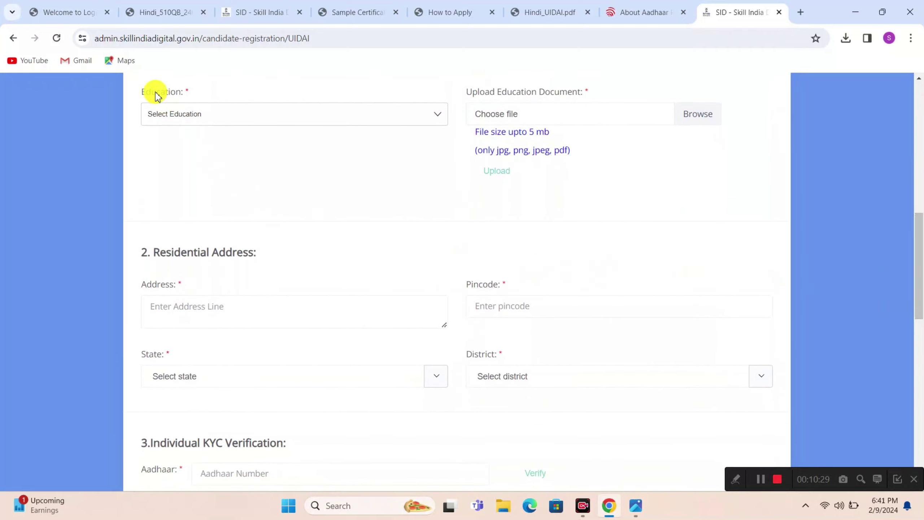
{"action": "left_click", "coordinate": [177, 119]}
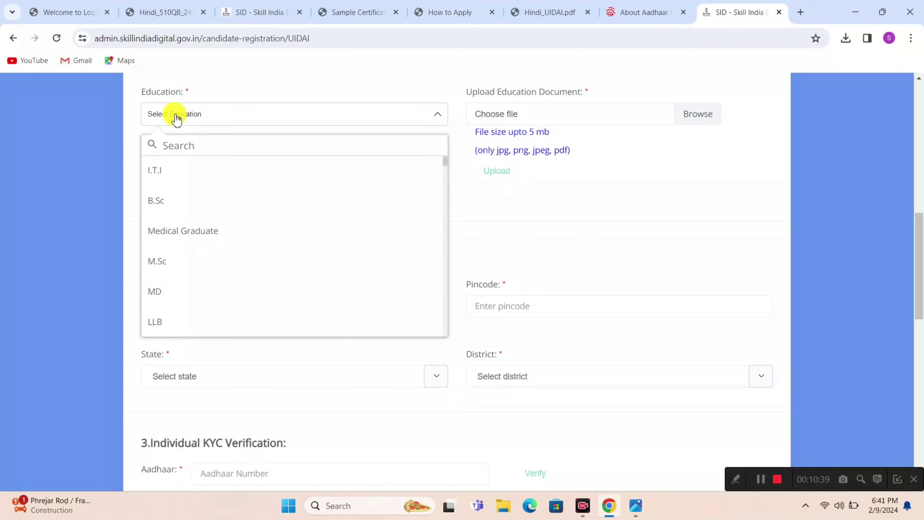
{"action": "type", "text": "12"}
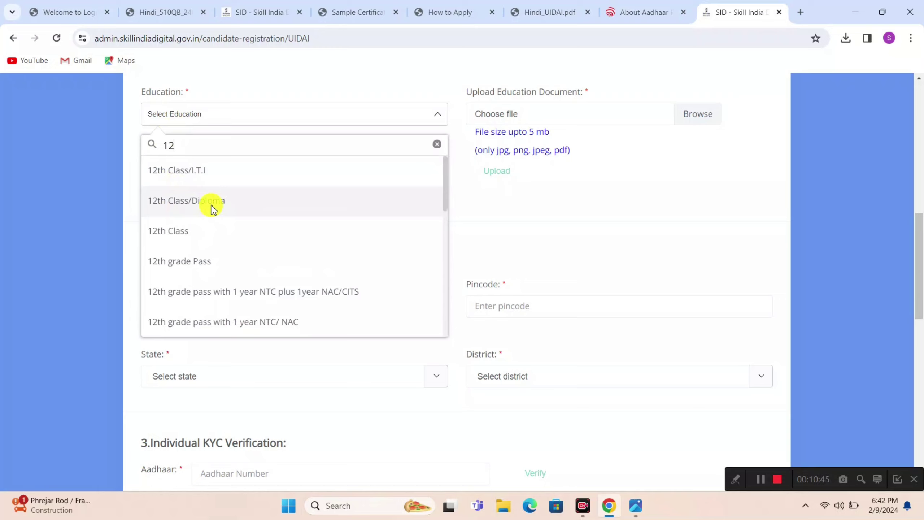
{"action": "left_click", "coordinate": [204, 235]}
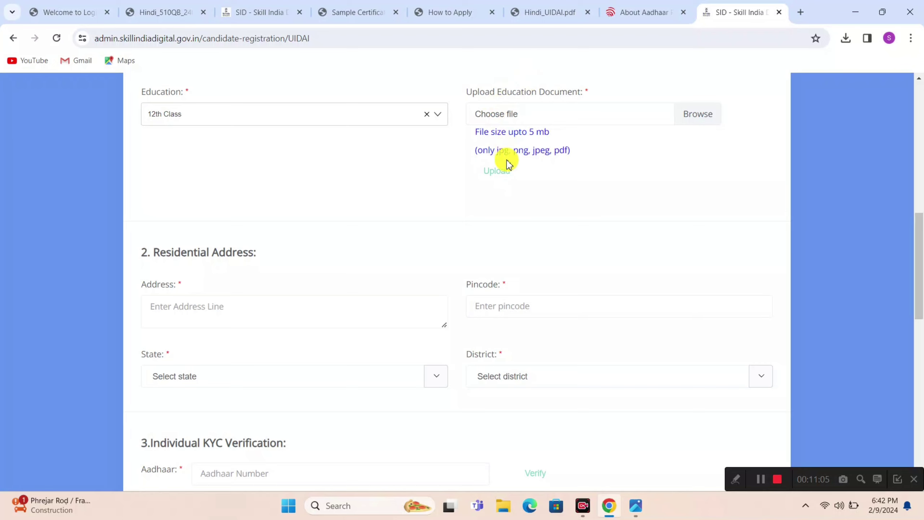
Step: Examine the Residential Address section with its state options, the Individual KYC Verification consent and the Authorization Letter upload requirements
{"action": "scroll", "coordinate": [503, 179], "scroll_direction": "down", "scroll_amount": 3}
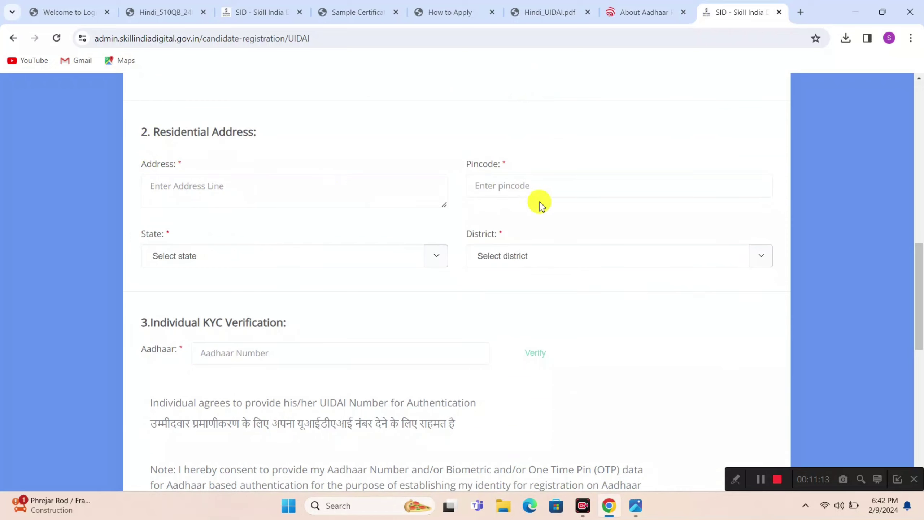
{"action": "left_click", "coordinate": [188, 264]}
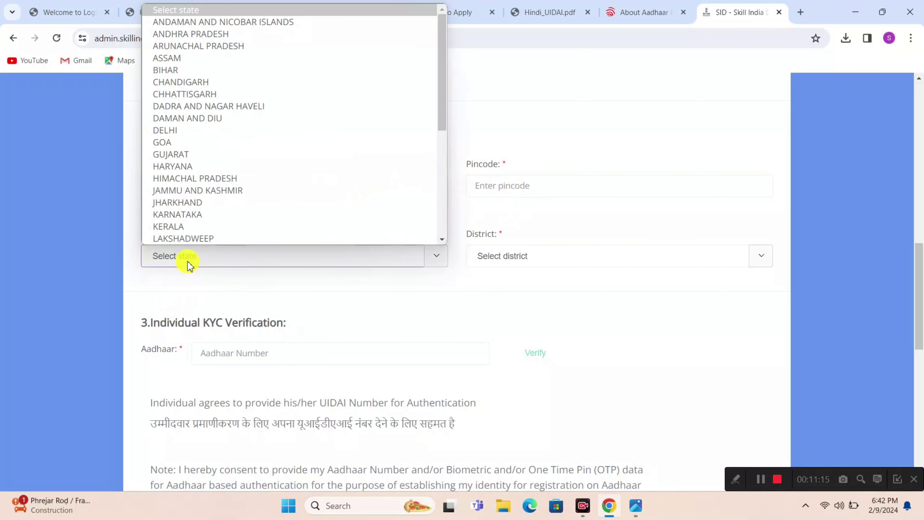
{"action": "left_click", "coordinate": [189, 264]}
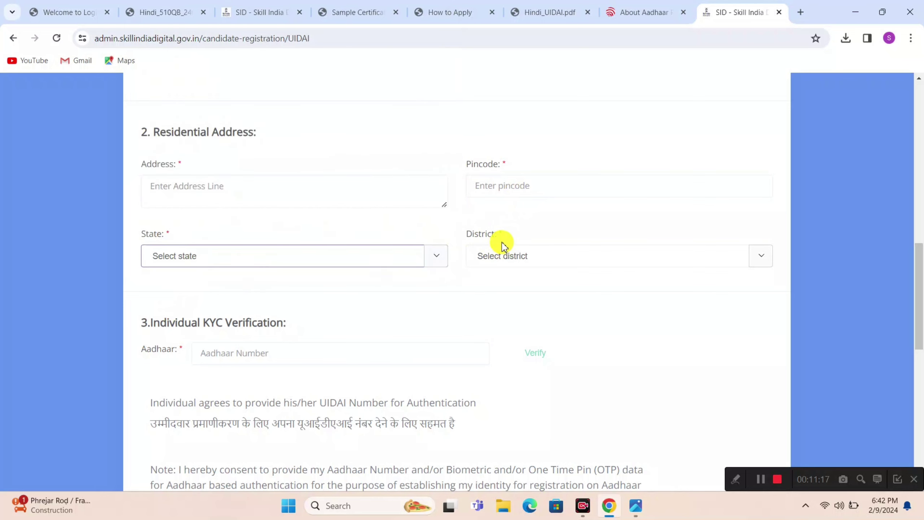
{"action": "scroll", "coordinate": [504, 245], "scroll_direction": "down", "scroll_amount": 5}
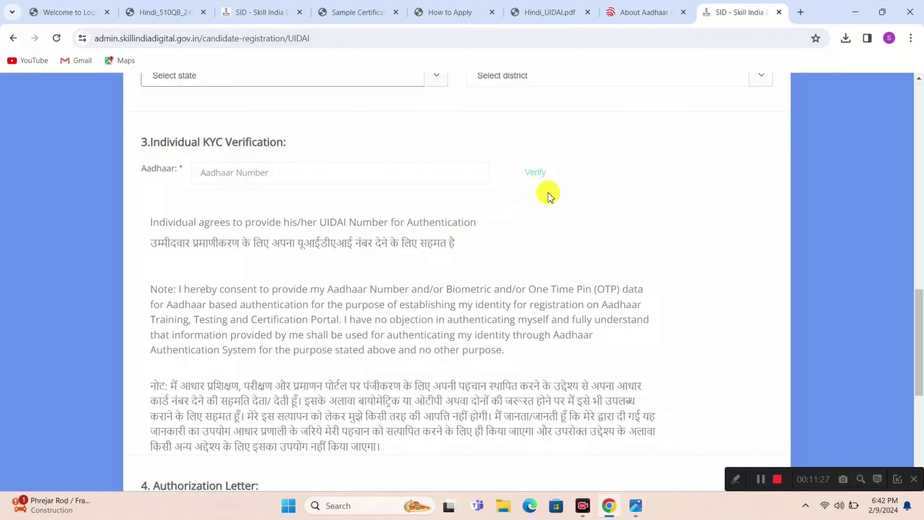
{"action": "scroll", "coordinate": [544, 189], "scroll_direction": "down", "scroll_amount": 3}
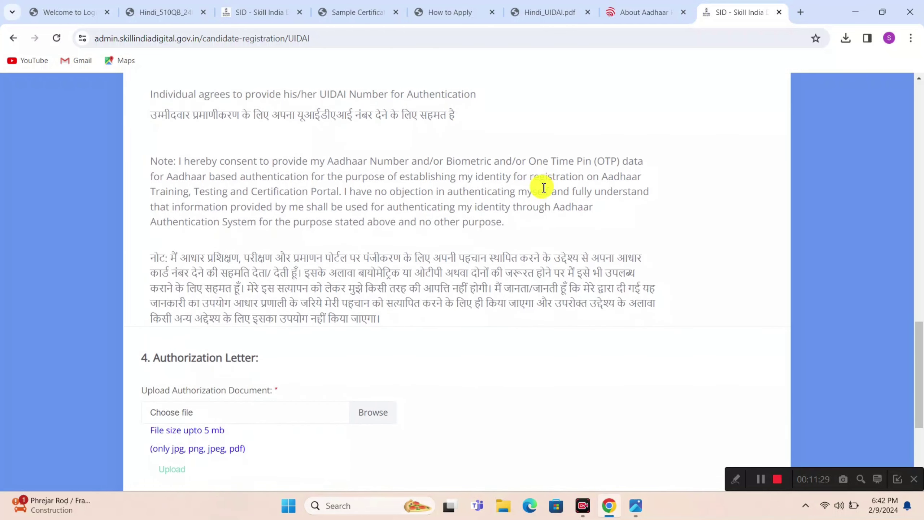
{"action": "scroll", "coordinate": [542, 186], "scroll_direction": "down", "scroll_amount": 3}
{"action": "scroll", "coordinate": [538, 183], "scroll_direction": "down", "scroll_amount": 2}
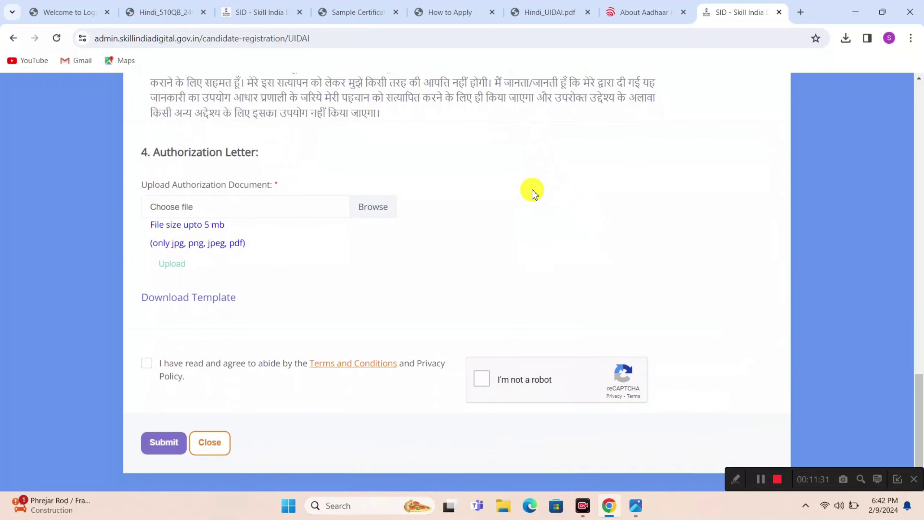
{"action": "scroll", "coordinate": [533, 190], "scroll_direction": "up", "scroll_amount": 1}
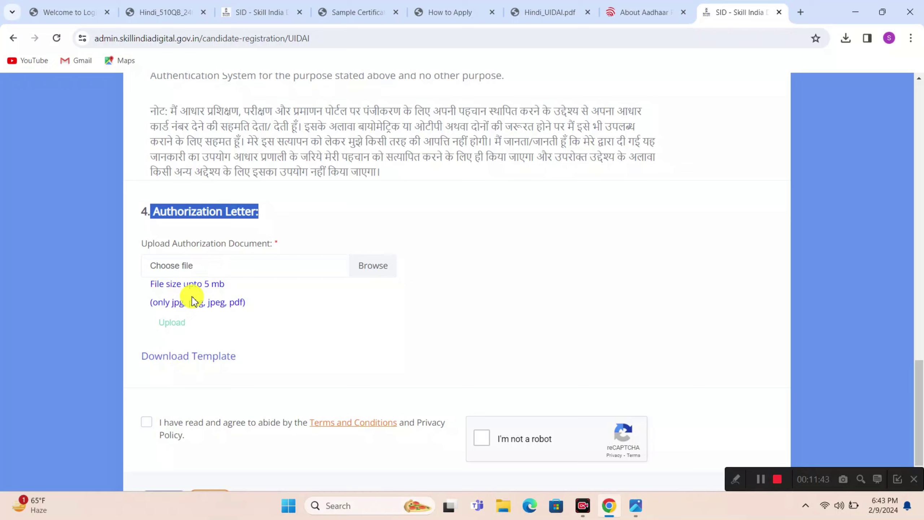
Step: Open the authorization letter template, highlight its Authorization Letter Format title and read through the details it requires
{"action": "left_click", "coordinate": [197, 362]}
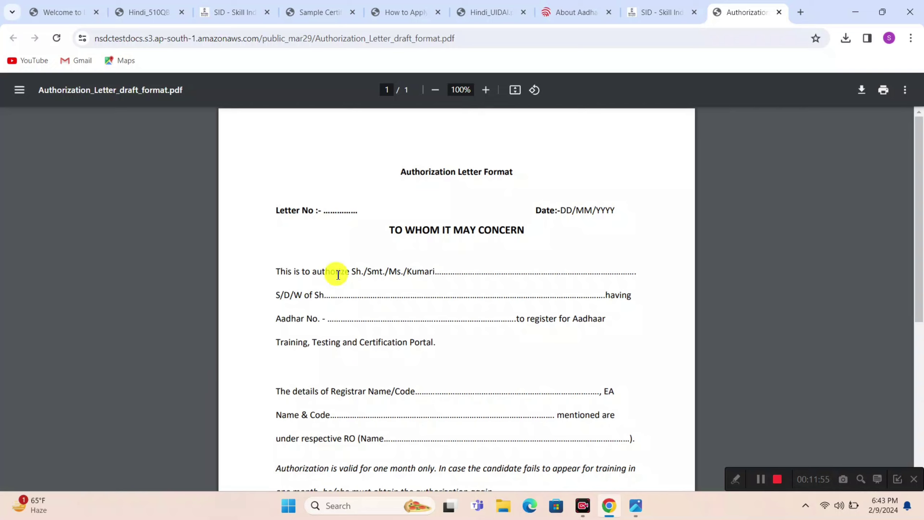
{"action": "left_click_drag", "start_coordinate": [401, 179], "coordinate": [421, 174]}
{"action": "mouse_move", "coordinate": [545, 184]}
{"action": "left_mouse_down"}
{"action": "mouse_move", "coordinate": [501, 174]}
{"action": "mouse_move", "coordinate": [527, 180]}
{"action": "left_mouse_up"}
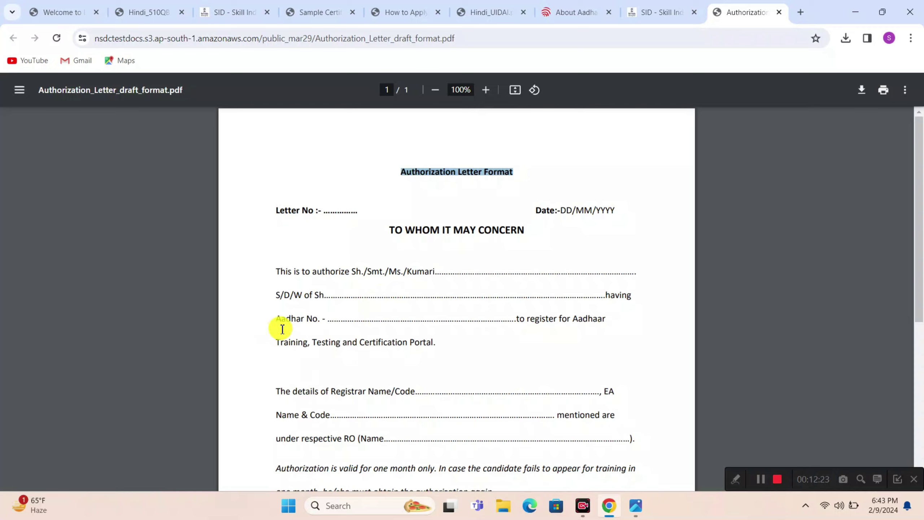
{"action": "scroll", "coordinate": [365, 316], "scroll_direction": "down", "scroll_amount": 3}
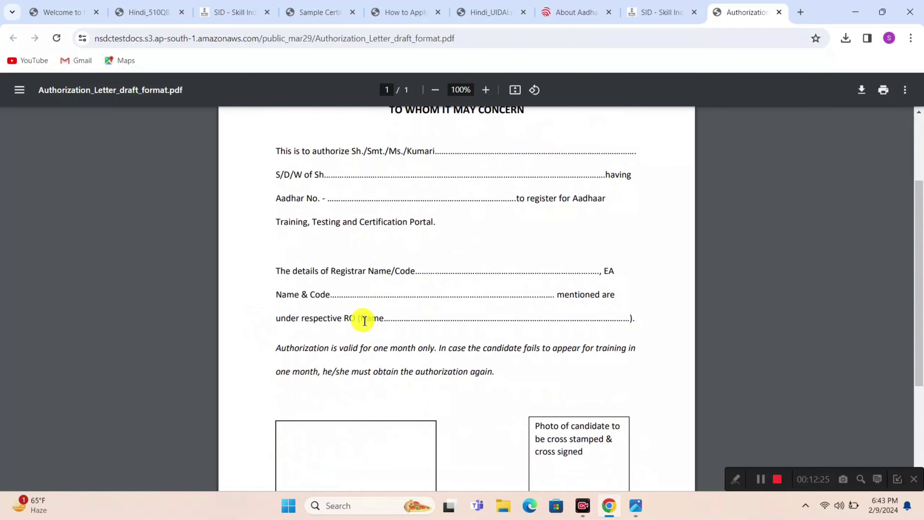